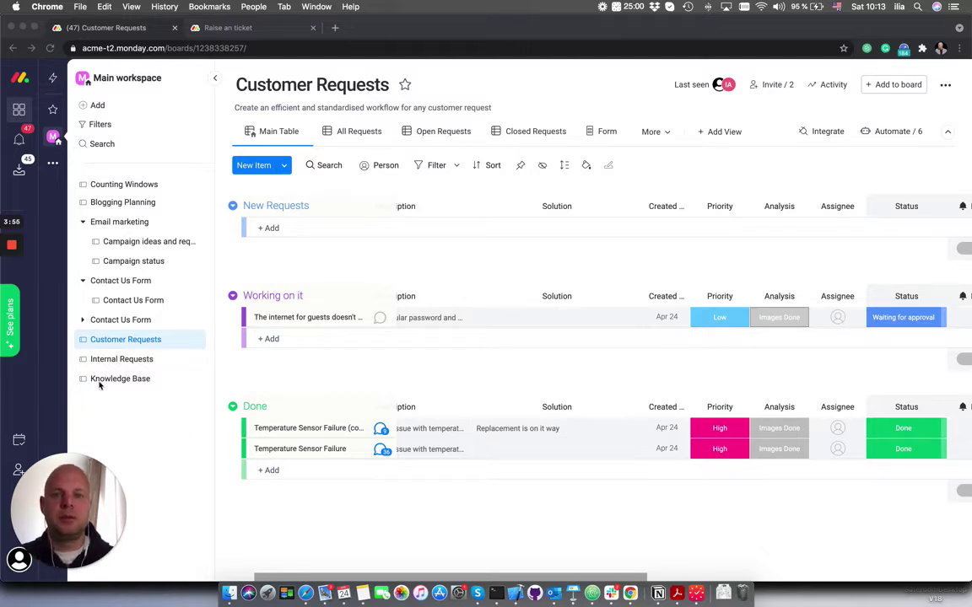
Switch from the Customer Requests board to the 'Raise an ticket' form tab
{"action": "left_click", "coordinate": [310, 262]}
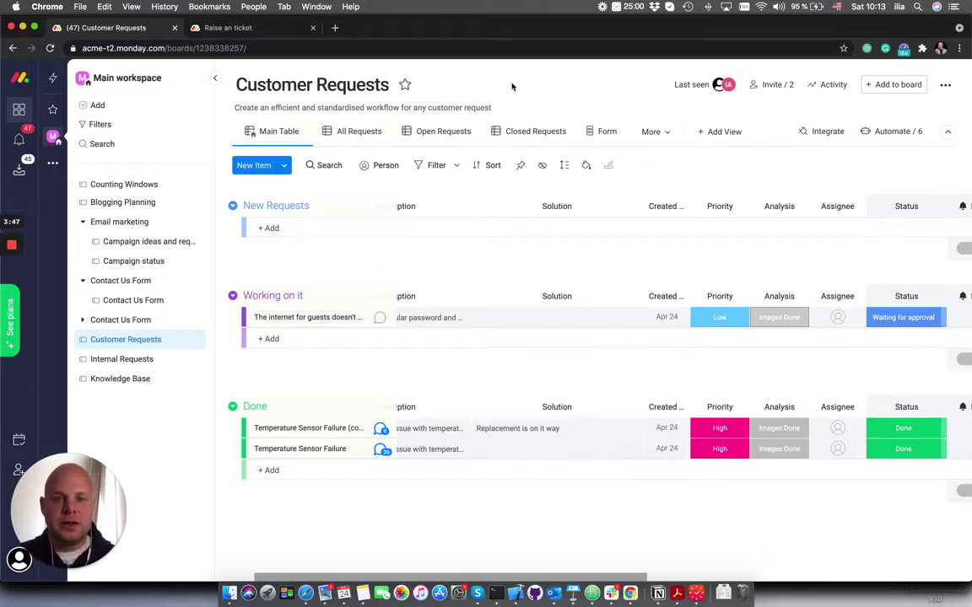
{"action": "left_click", "coordinate": [254, 32]}
Enter 'Pressure Sensor' as the ticket subject and paste the prepared problem description
{"action": "left_click", "coordinate": [464, 182]}
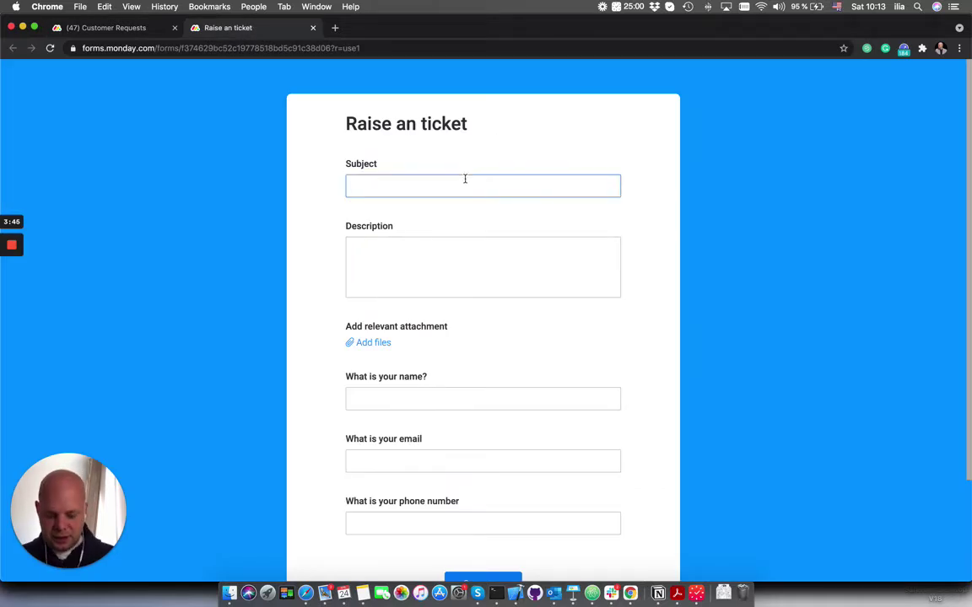
{"action": "type", "text": "Pressund"}
{"action": "key", "text": "BackSpace"}
{"action": "key", "text": "BackSpace"}
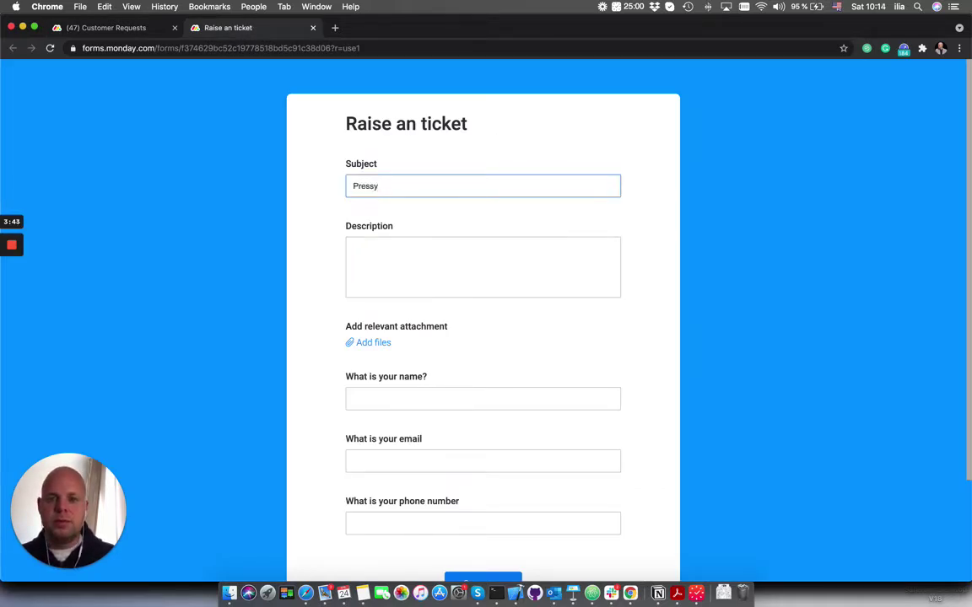
{"action": "type", "text": "re Sensso"}
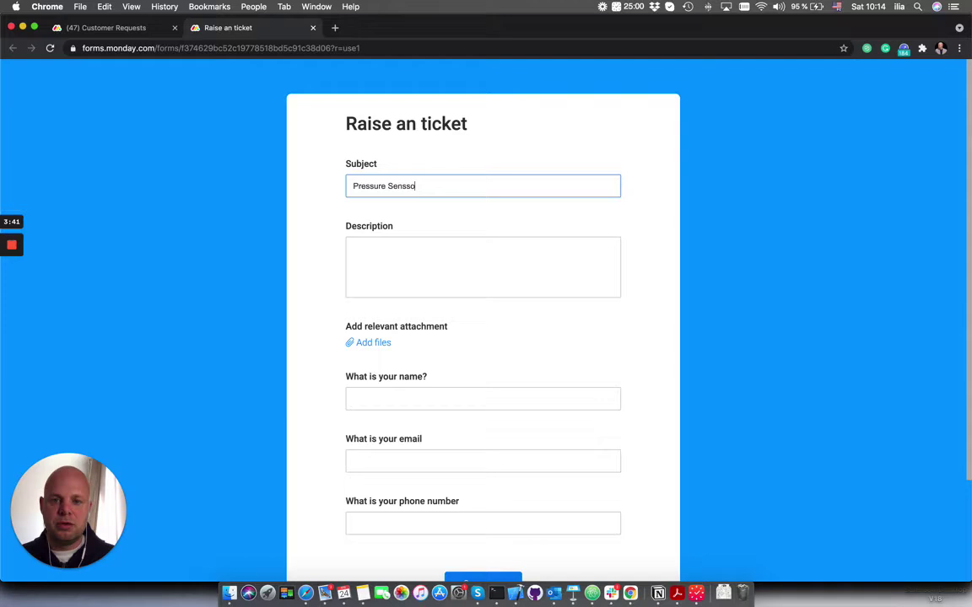
{"action": "key", "text": "BackSpace"}
{"action": "key", "text": "BackSpace"}
{"action": "type", "text": "or"}
{"action": "left_click", "coordinate": [430, 287]}
{"action": "type", "text": "The pressure sensors in the main line is failing. It reports negative numbers after 15-24 hours of works. The overload system then halts the line. We need solution ASAP."}
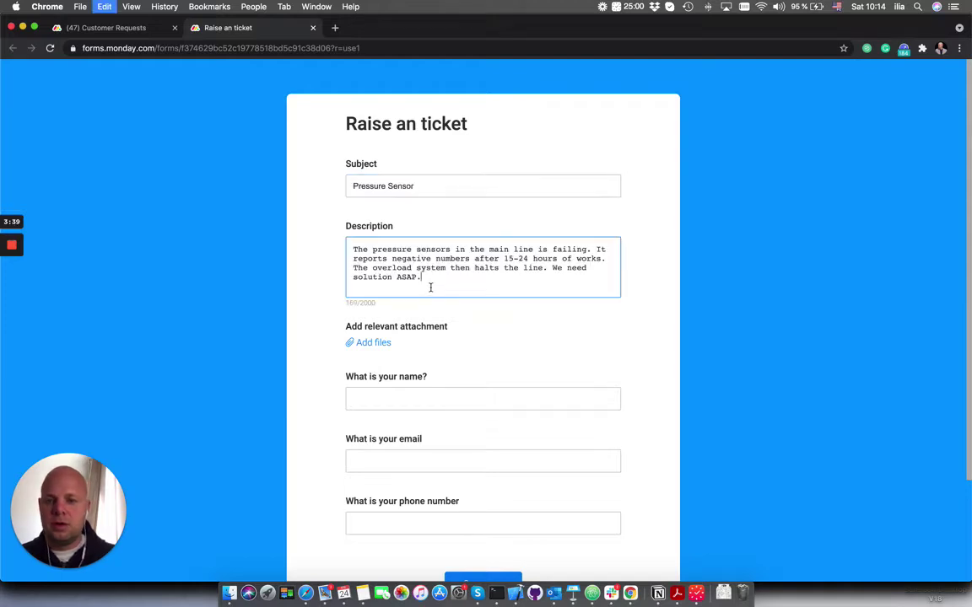
Attach the AdobeStock equipment photo to the ticket
{"action": "left_click", "coordinate": [368, 342]}
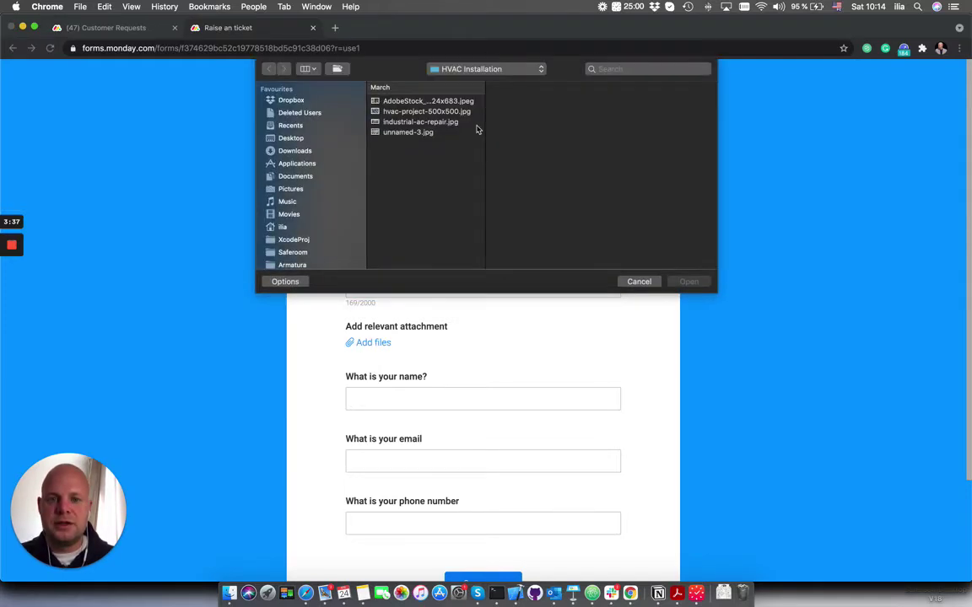
{"action": "left_click", "coordinate": [397, 100]}
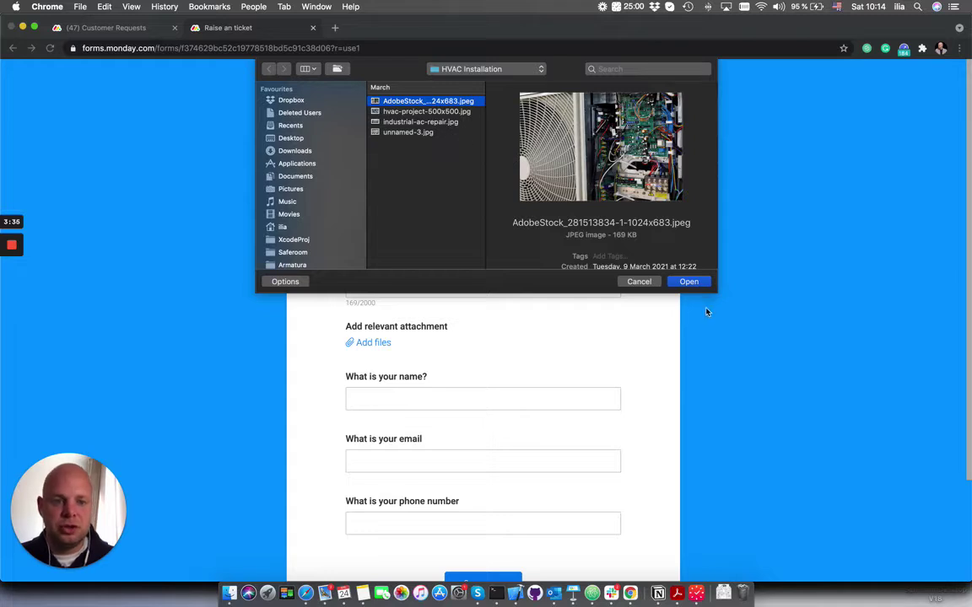
{"action": "left_click", "coordinate": [689, 282]}
{"action": "scroll", "coordinate": [619, 262], "scroll_direction": "down", "scroll_amount": 3}
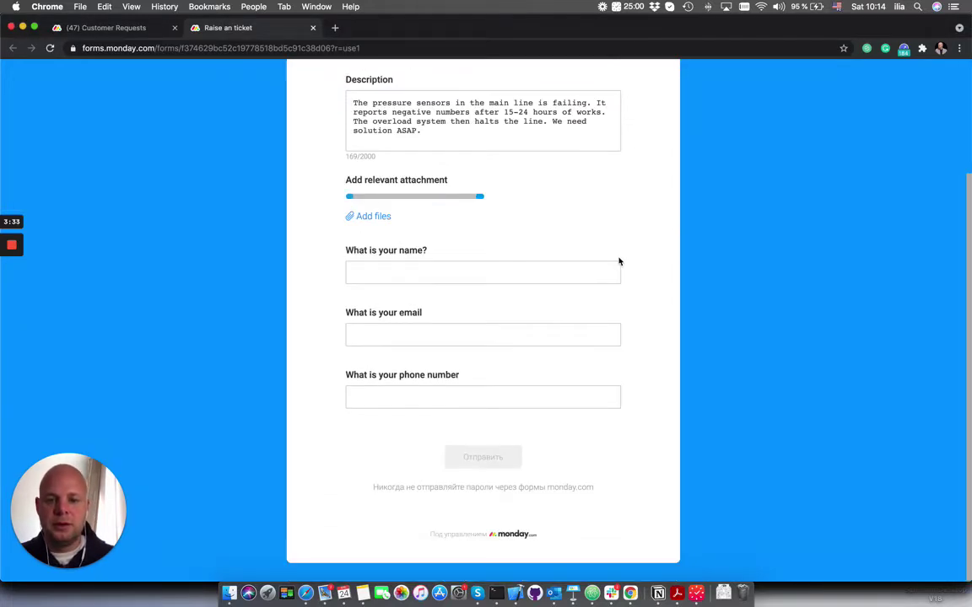
Fill in the requester's name, email and phone number, then submit the ticket
{"action": "left_click", "coordinate": [544, 276]}
{"action": "type", "text": "Ilia"}
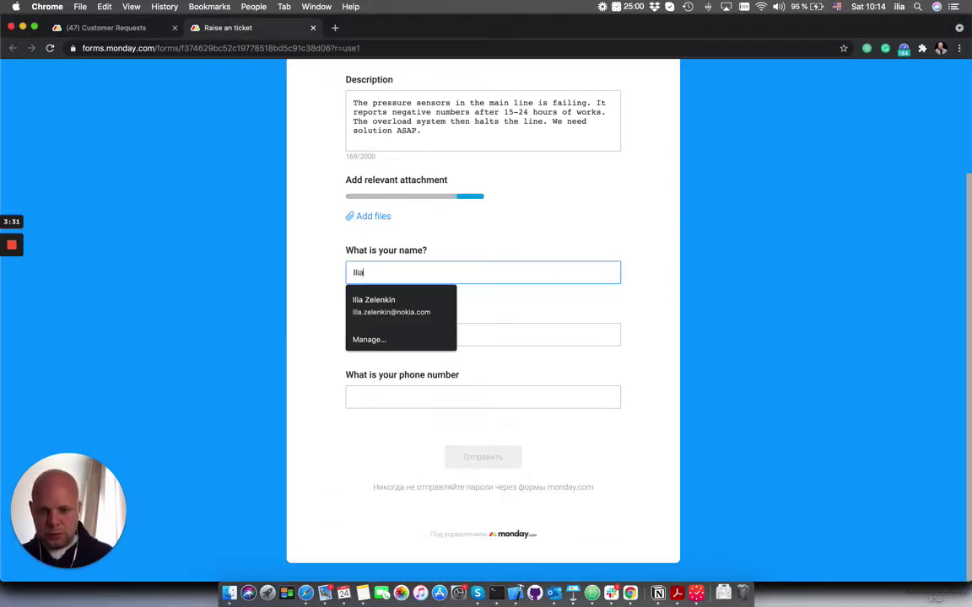
{"action": "key", "text": "Tab"}
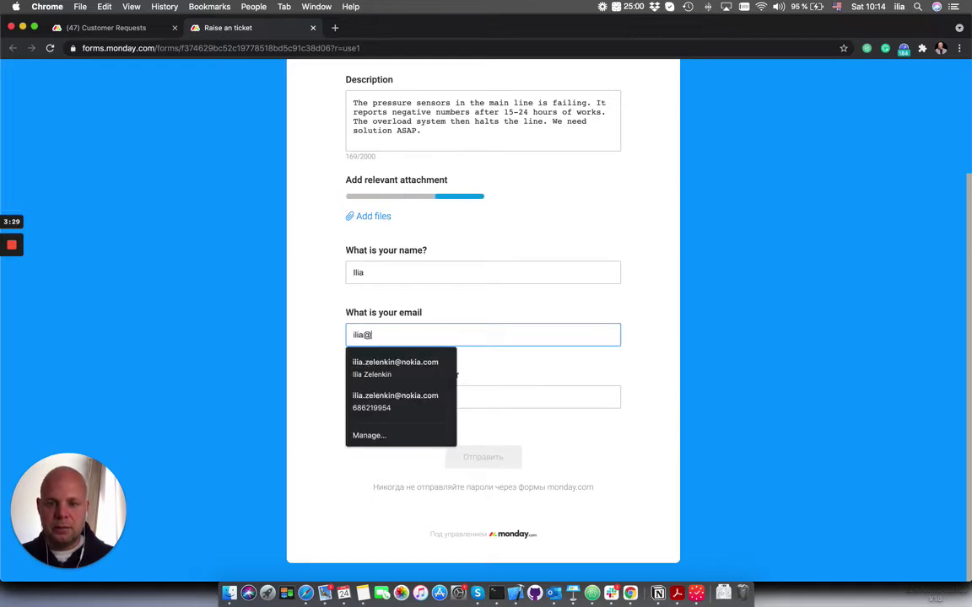
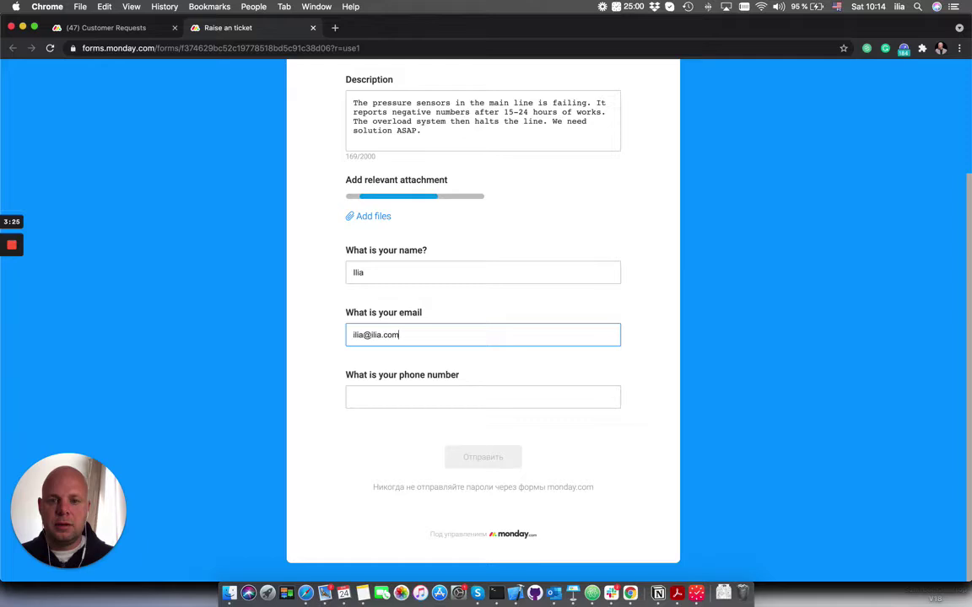
{"action": "left_click", "coordinate": [475, 401]}
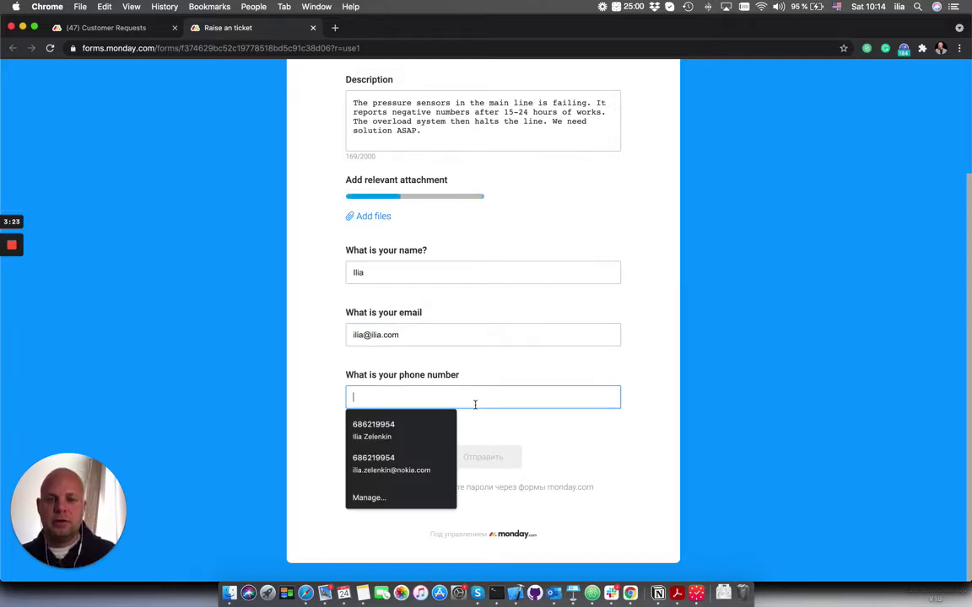
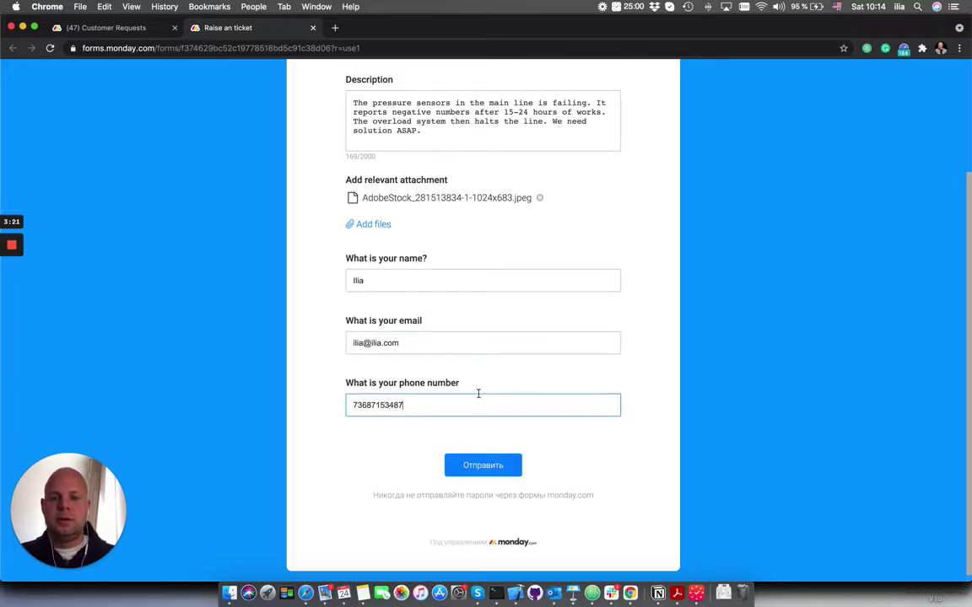
{"action": "left_click", "coordinate": [475, 472]}
{"action": "left_click", "coordinate": [142, 28]}
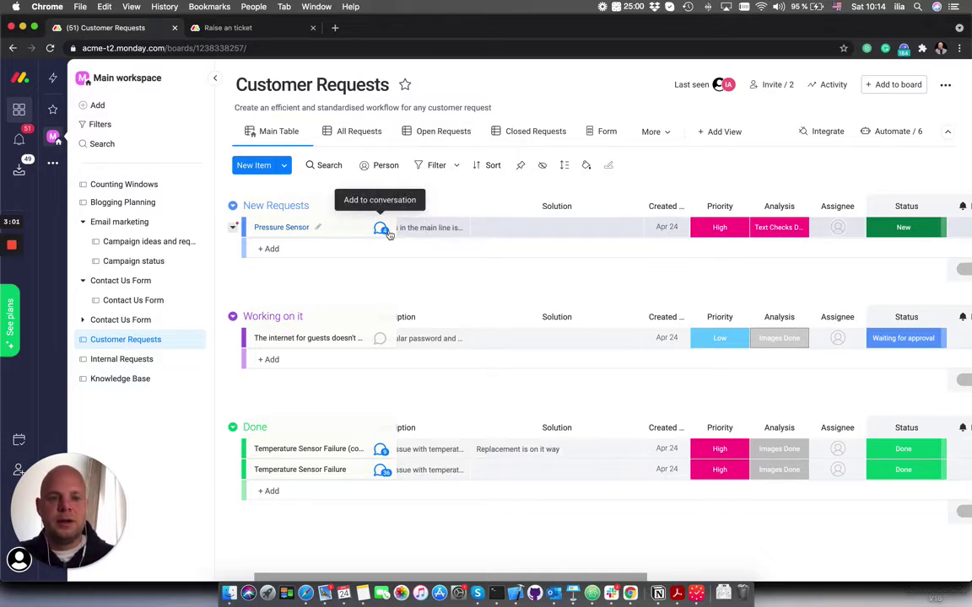
Scroll across the Pressure Sensor row to check its priority, analysis and requester contact columns
{"action": "scroll", "coordinate": [749, 243], "scroll_direction": "right", "scroll_amount": 3}
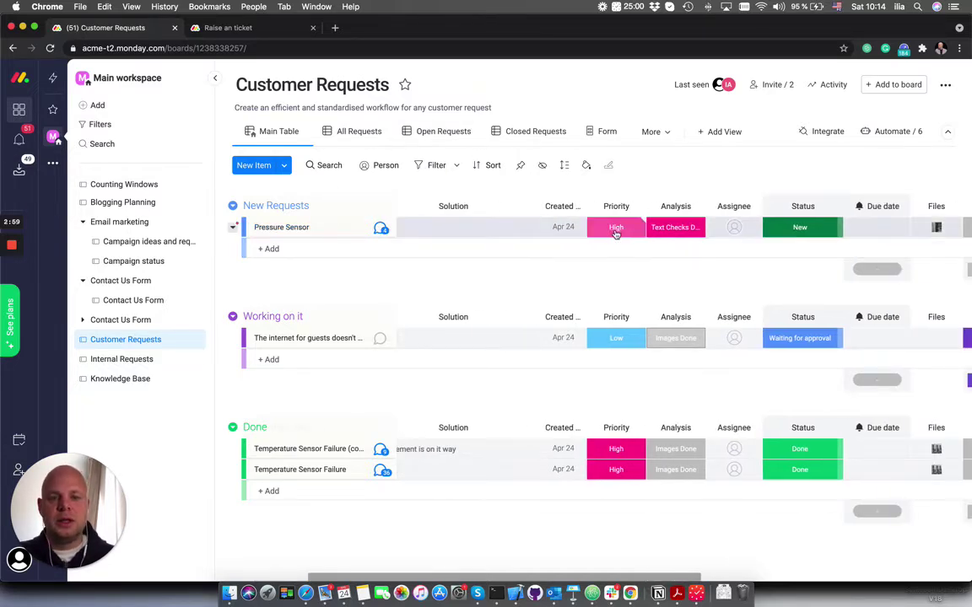
{"action": "scroll", "coordinate": [573, 242], "scroll_direction": "right", "scroll_amount": 2}
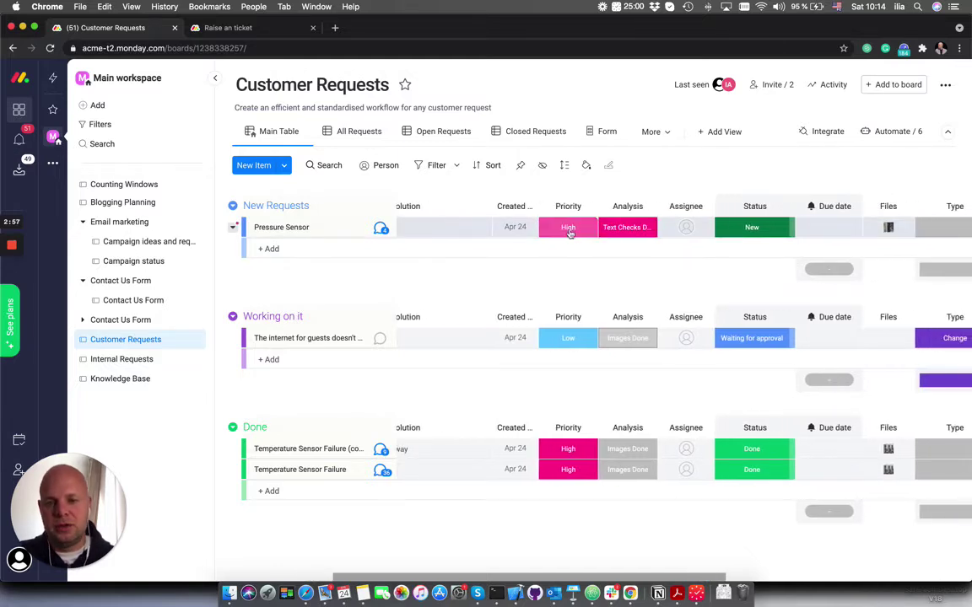
{"action": "scroll", "coordinate": [564, 240], "scroll_direction": "left", "scroll_amount": 1}
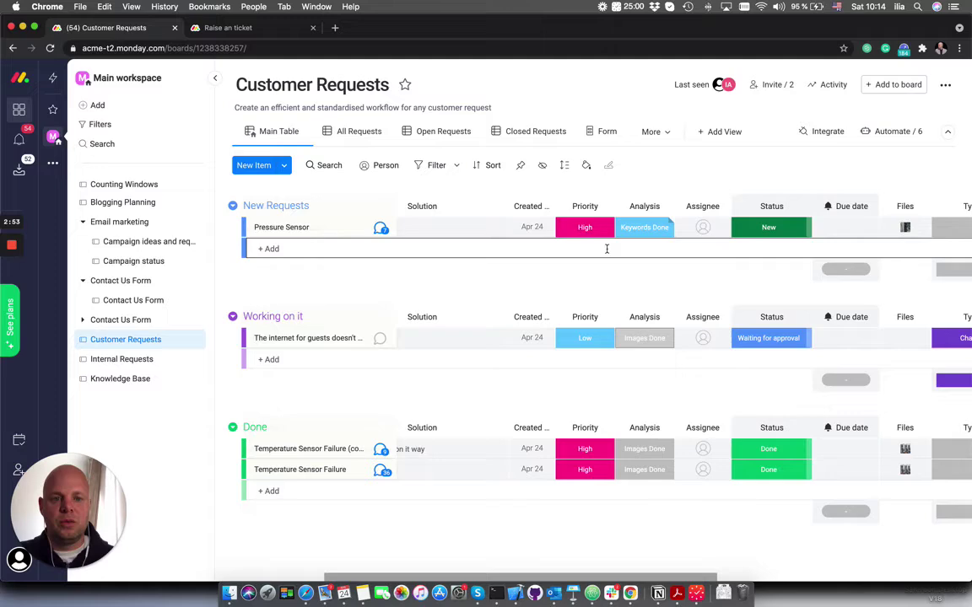
{"action": "scroll", "coordinate": [620, 254], "scroll_direction": "right", "scroll_amount": 8}
{"action": "scroll", "coordinate": [620, 255], "scroll_direction": "right", "scroll_amount": 10}
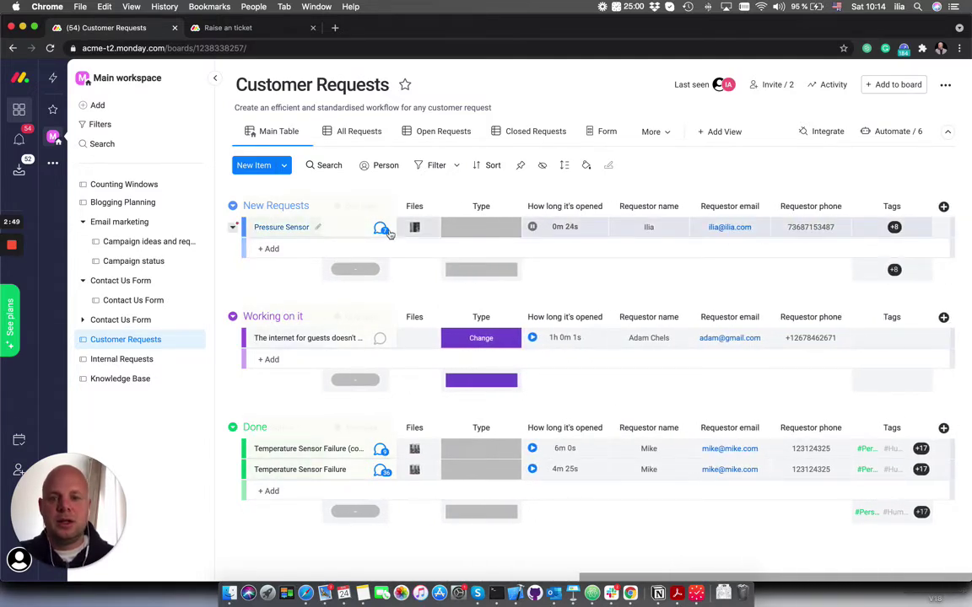
{"action": "left_click", "coordinate": [348, 227]}
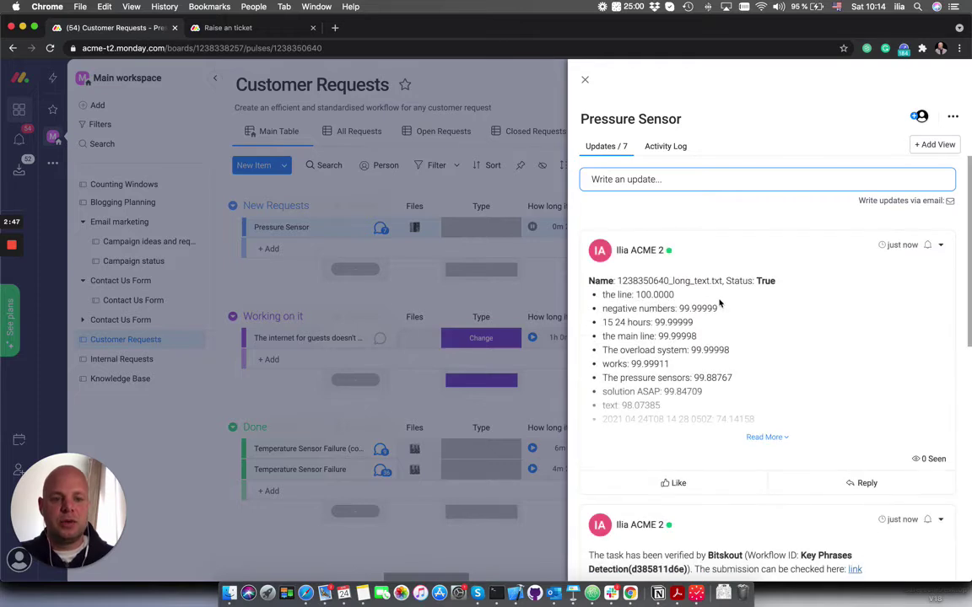
{"action": "scroll", "coordinate": [724, 320], "scroll_direction": "down", "scroll_amount": 3}
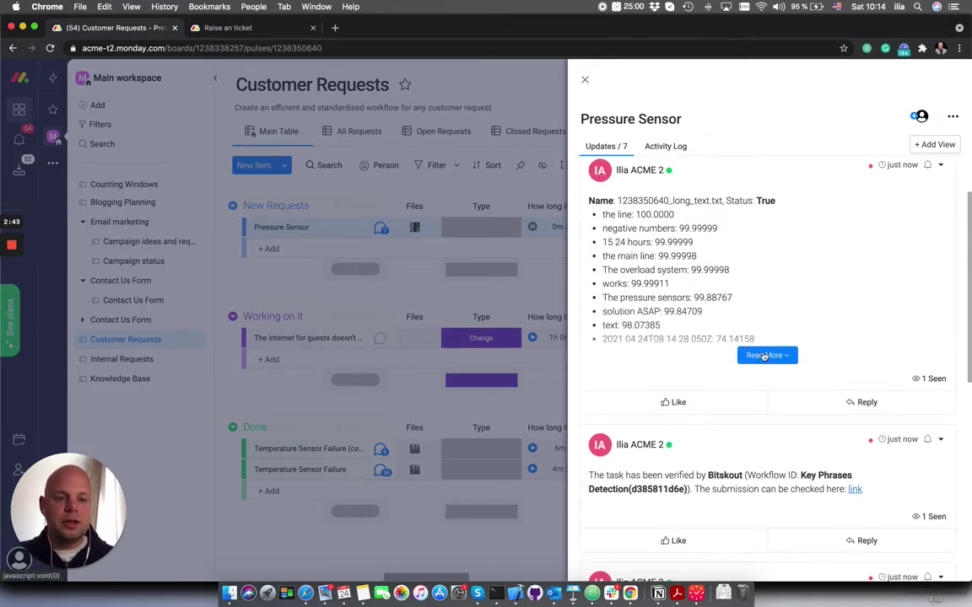
{"action": "left_click", "coordinate": [765, 357]}
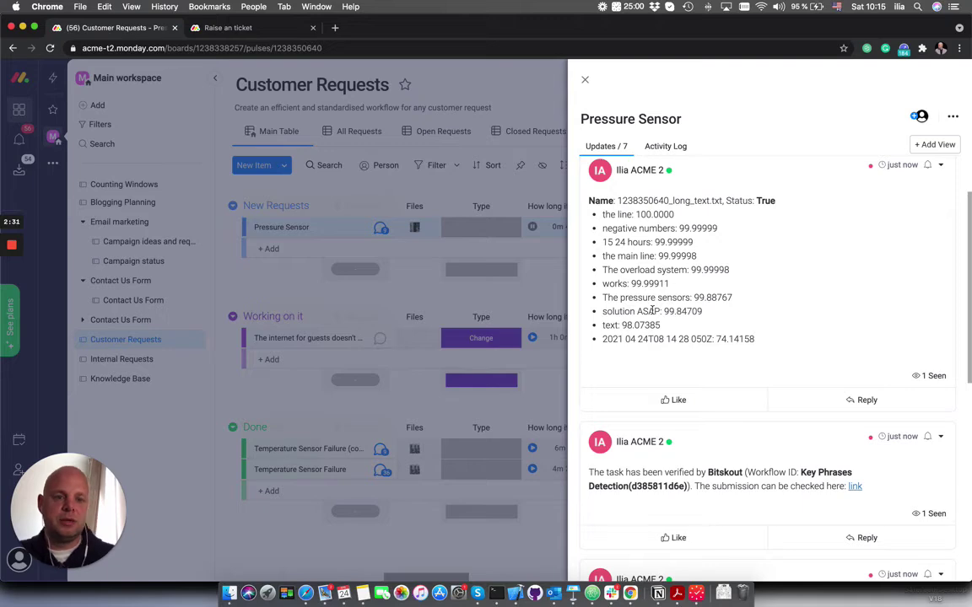
{"action": "left_click", "coordinate": [585, 82]}
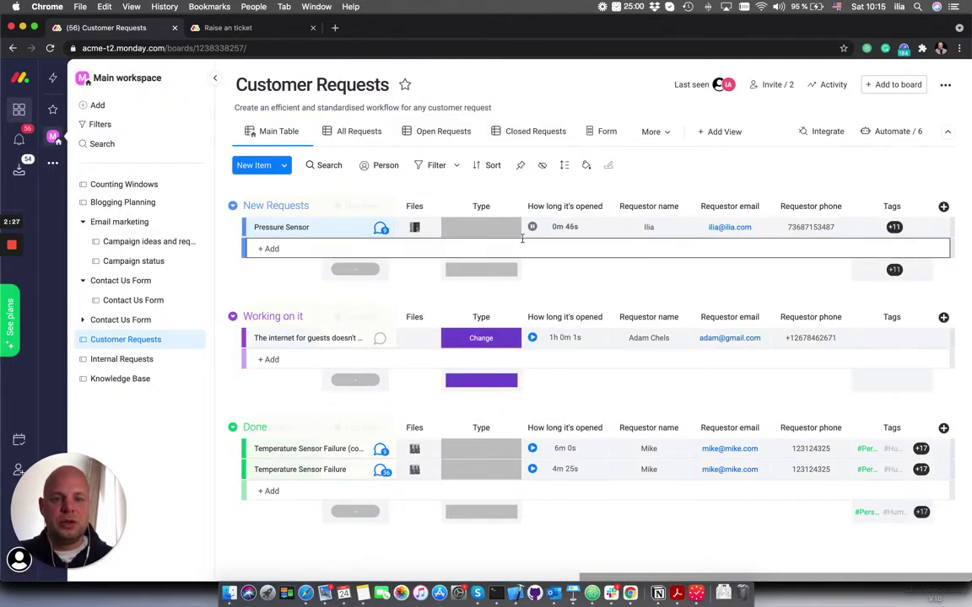
Open Pressure Sensor's updates to see the image scores for Computer, Electronics and Hardware
{"action": "scroll", "coordinate": [523, 238], "scroll_direction": "left", "scroll_amount": 5}
{"action": "scroll", "coordinate": [522, 238], "scroll_direction": "left", "scroll_amount": 5}
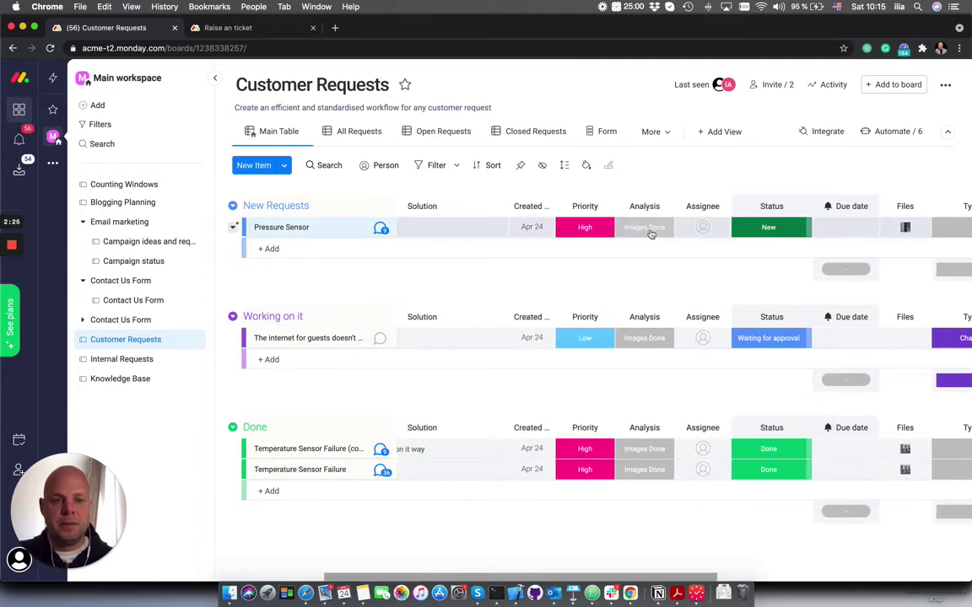
{"action": "left_click", "coordinate": [381, 229]}
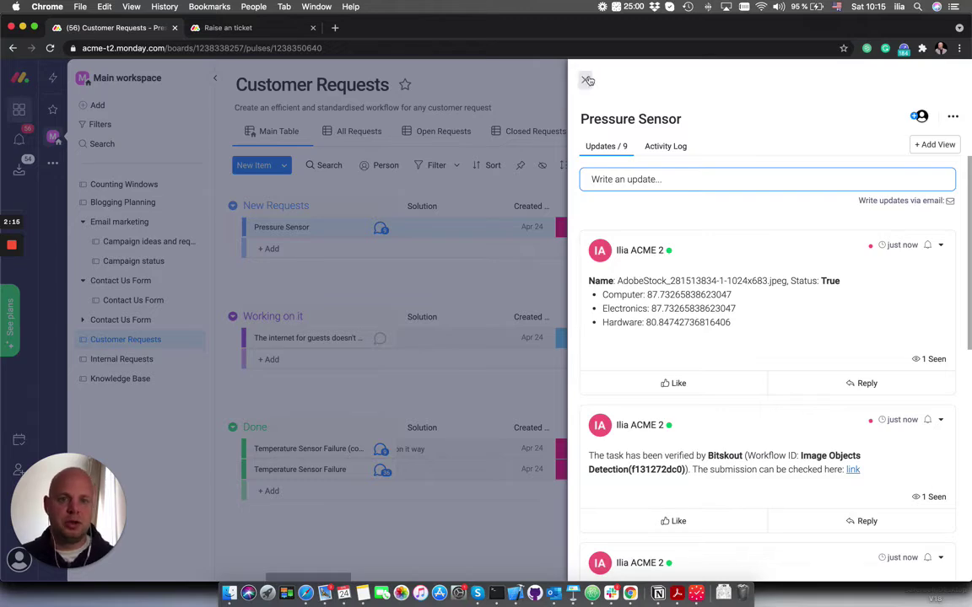
Close the updates panel and review Pressure Sensor's High priority, Images Done analysis and 11 tags
{"action": "left_click", "coordinate": [585, 80]}
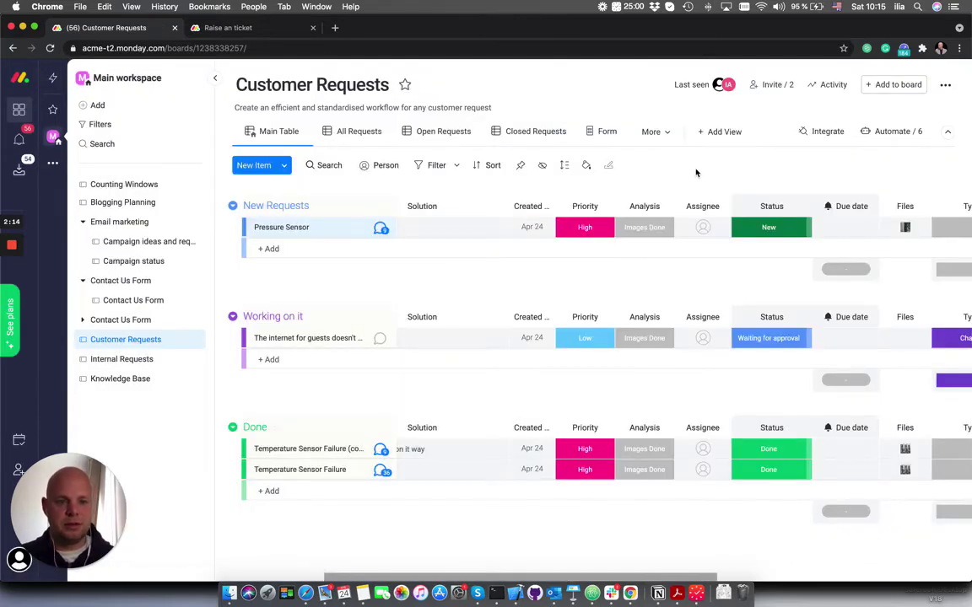
{"action": "scroll", "coordinate": [696, 173], "scroll_direction": "right", "scroll_amount": 10}
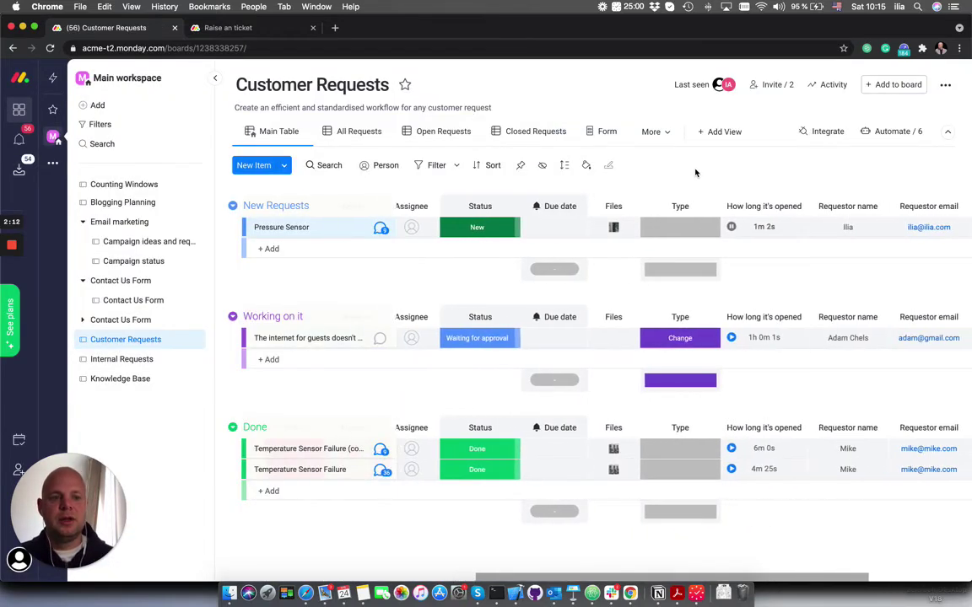
{"action": "scroll", "coordinate": [696, 173], "scroll_direction": "left", "scroll_amount": 10}
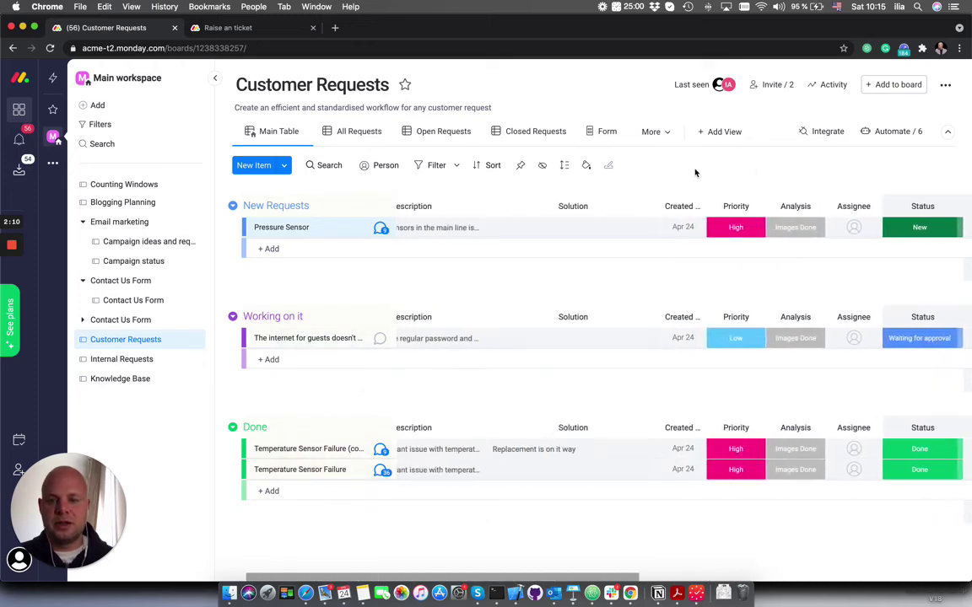
{"action": "scroll", "coordinate": [695, 173], "scroll_direction": "right", "scroll_amount": 10}
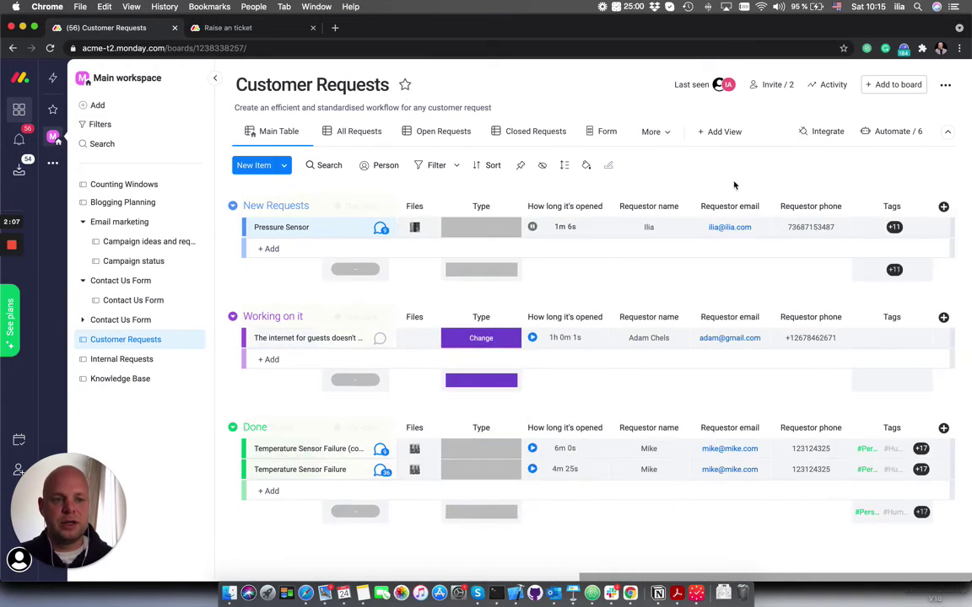
{"action": "mouse_move", "coordinate": [898, 228]}
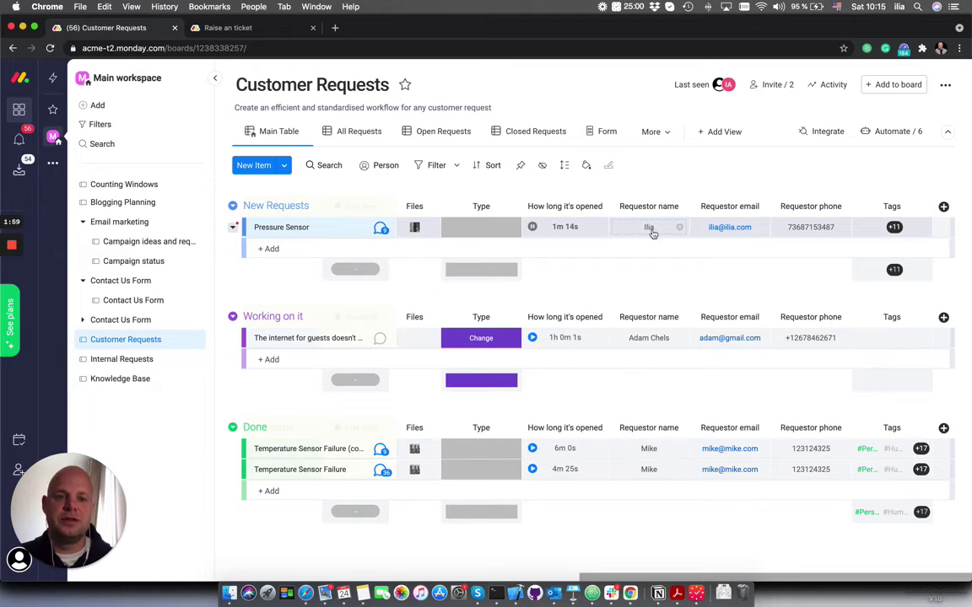
Drag the Pressure Sensor row into the Working on it group
{"action": "scroll", "coordinate": [650, 229], "scroll_direction": "left", "scroll_amount": 10}
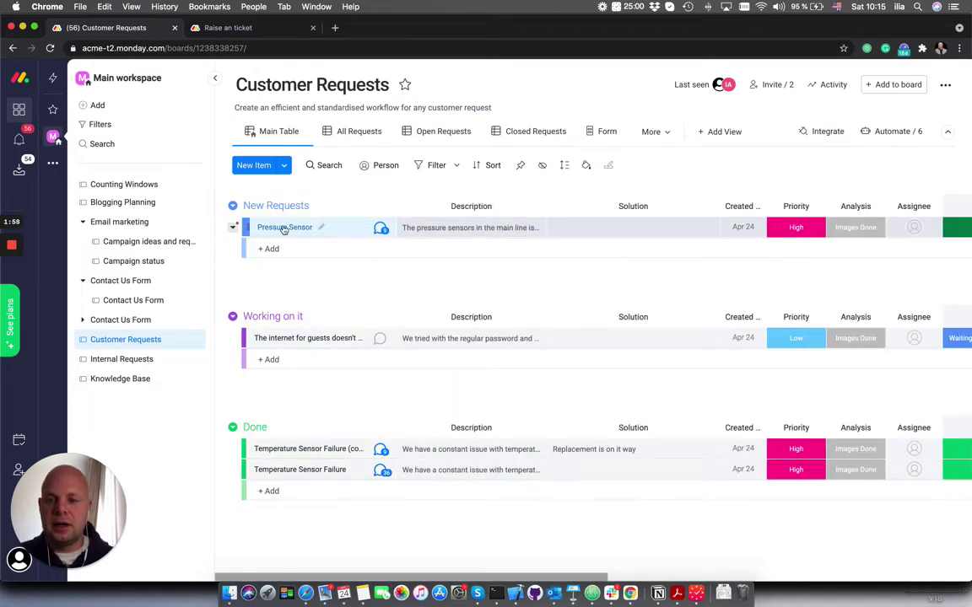
{"action": "left_click_drag", "start_coordinate": [297, 228], "coordinate": [297, 319]}
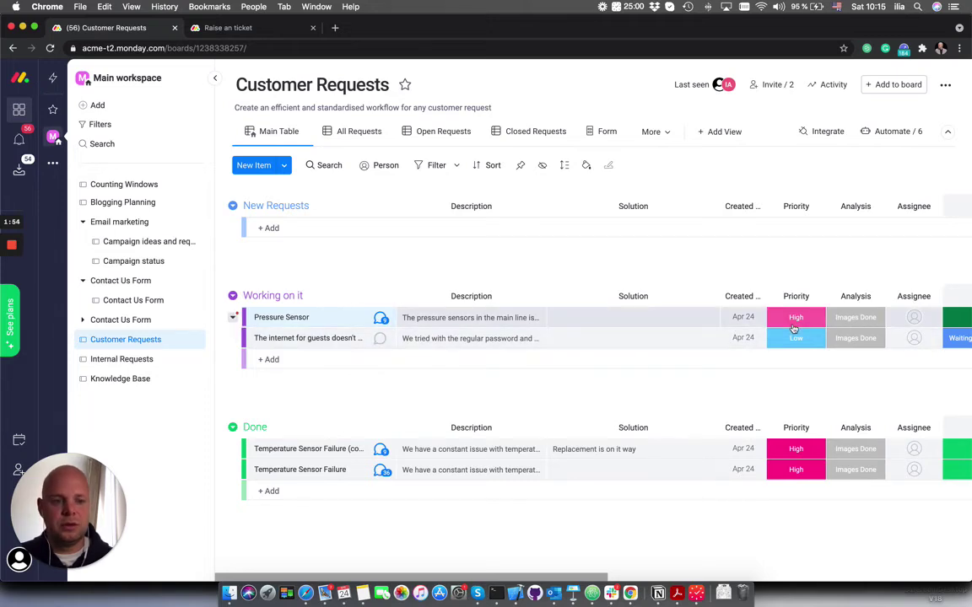
{"action": "scroll", "coordinate": [784, 327], "scroll_direction": "right", "scroll_amount": 5}
{"action": "scroll", "coordinate": [793, 328], "scroll_direction": "left", "scroll_amount": 2}
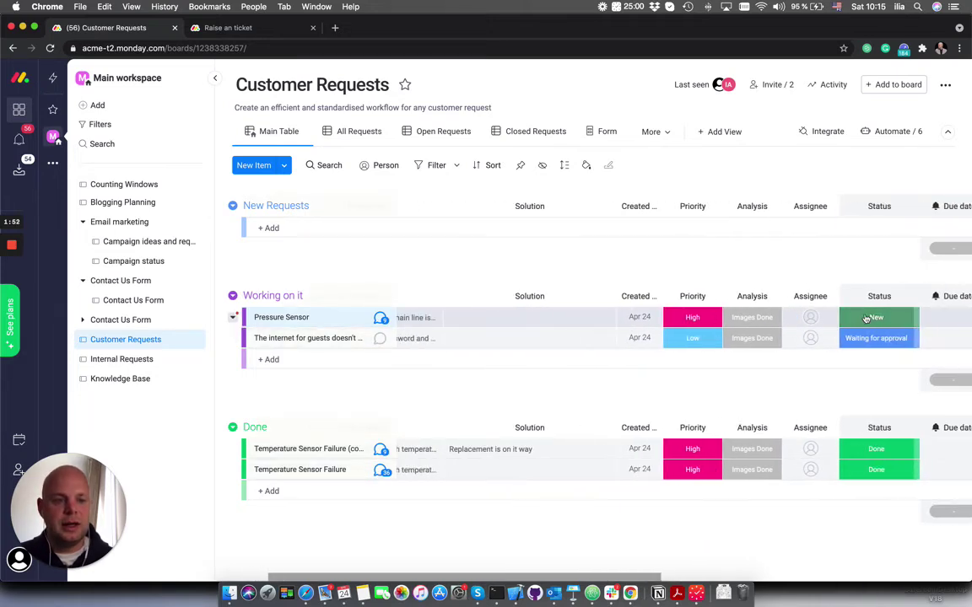
Enter the solution: replacement required for items delivered from 01.04., package on its way, vendor malfunction
{"action": "left_click", "coordinate": [510, 319]}
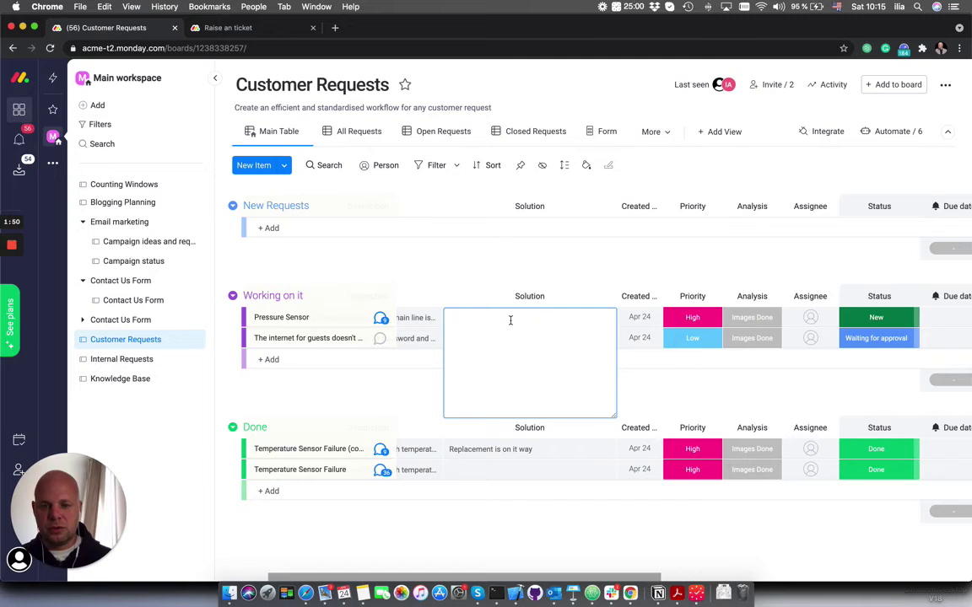
{"action": "type", "text": "Th"}
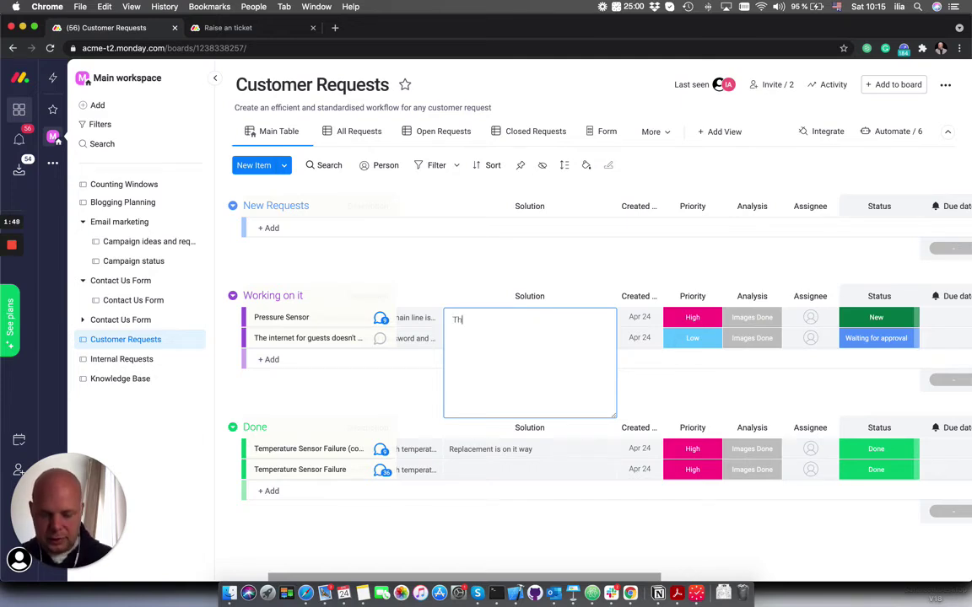
{"action": "type", "text": "e replacement "}
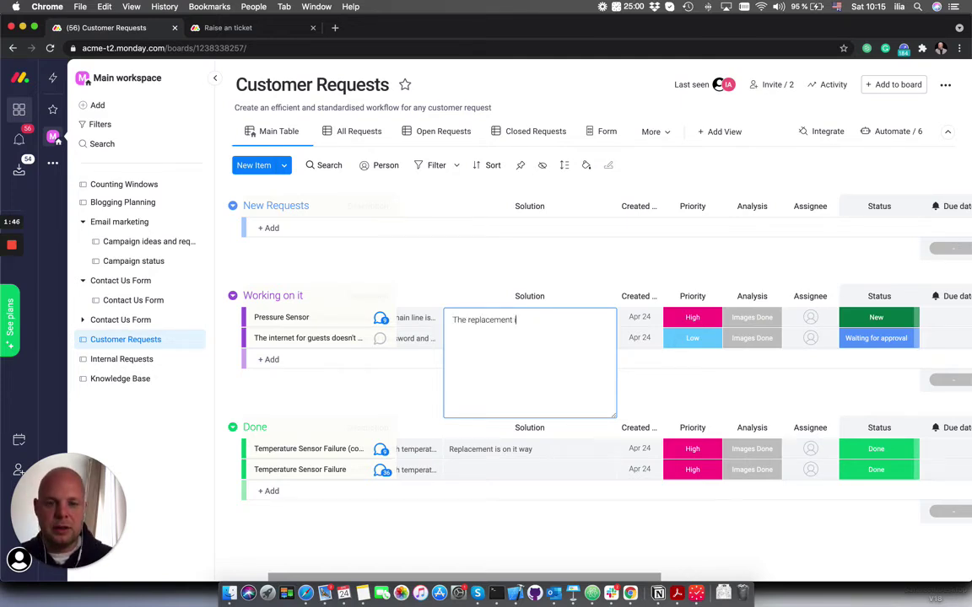
{"action": "type", "text": "is required for all items"}
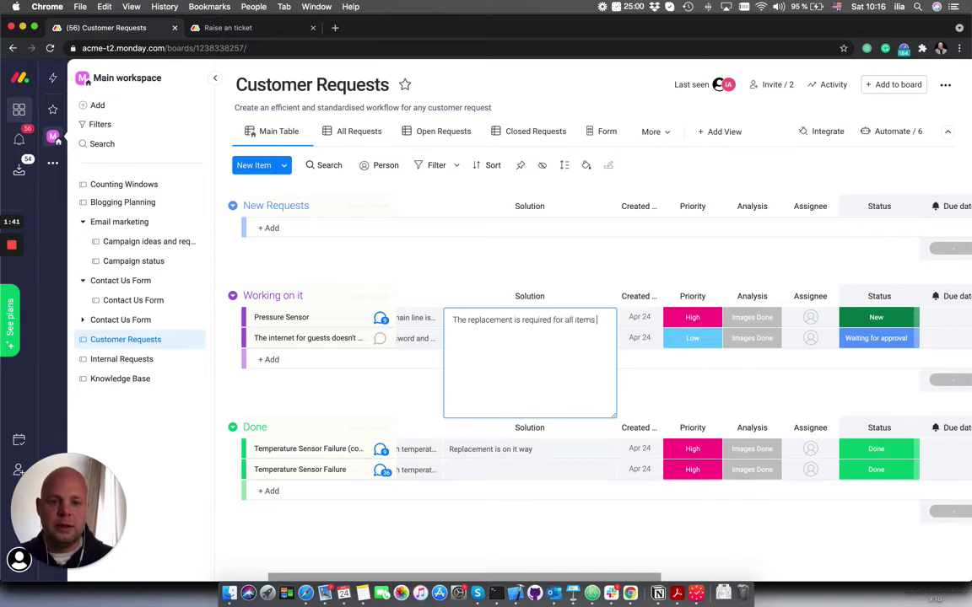
{"action": "type", "text": "d"}
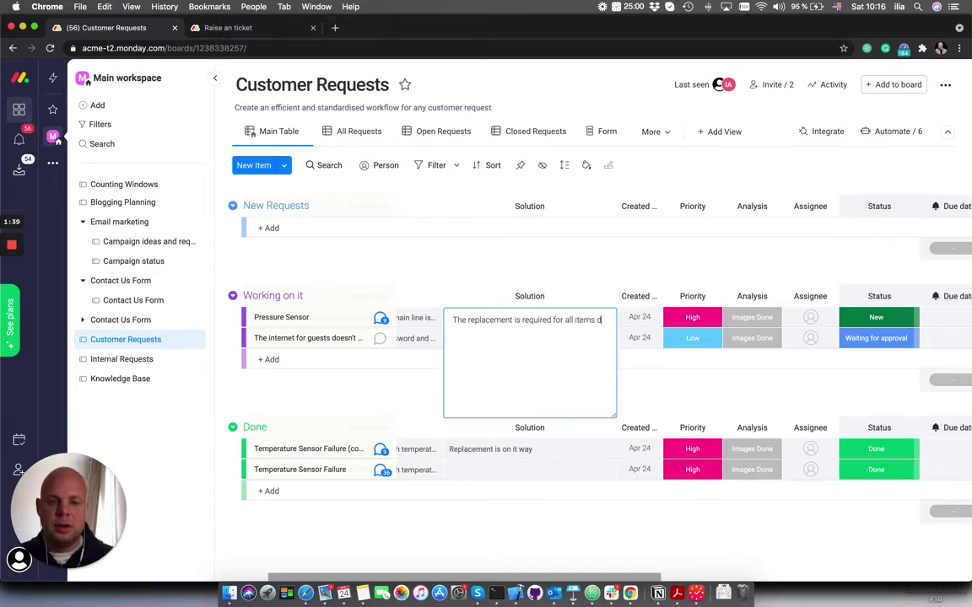
{"action": "type", "text": "elivered from 01.04"}
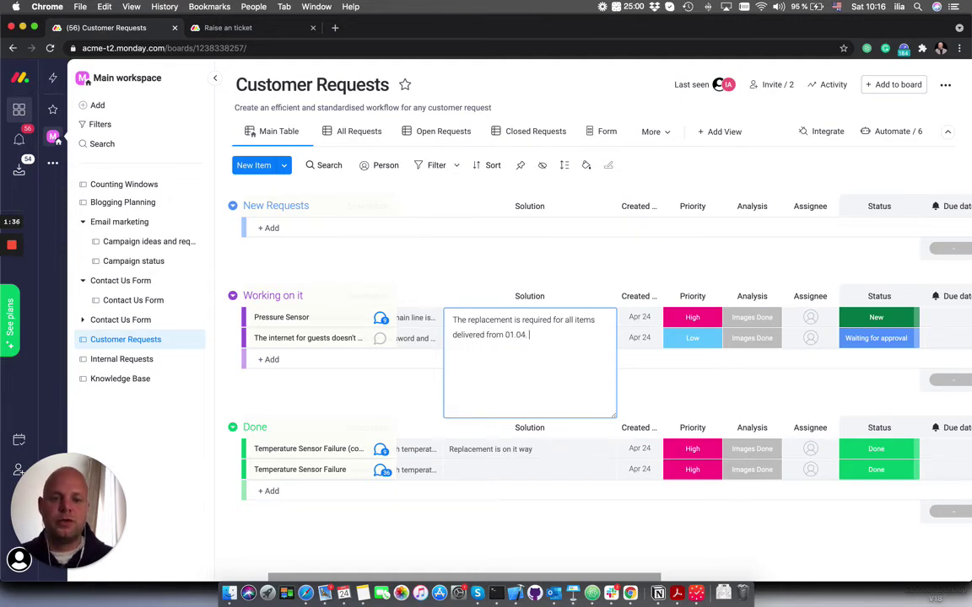
{"action": "type", "text": ". The packag"}
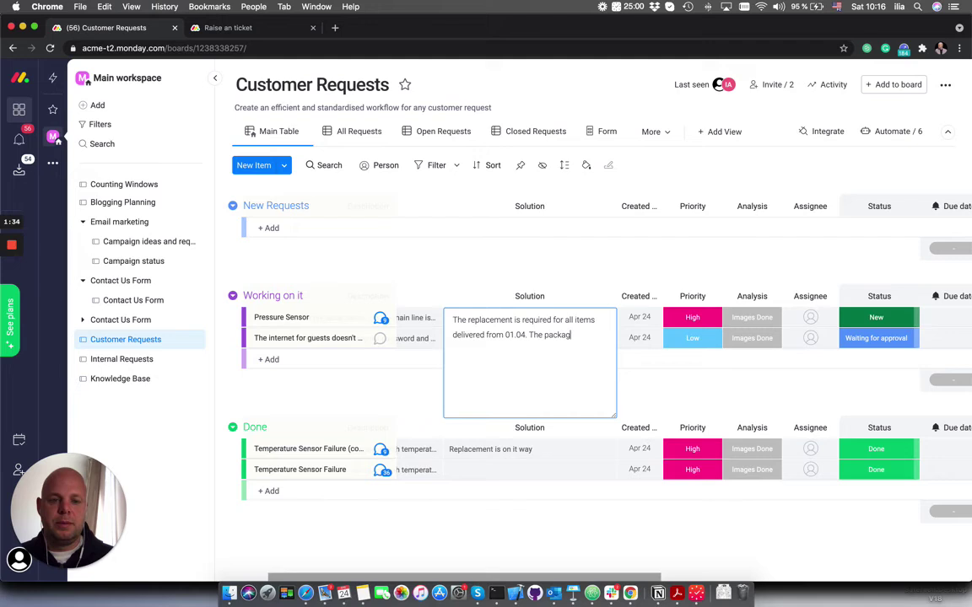
{"action": "type", "text": "e is o"}
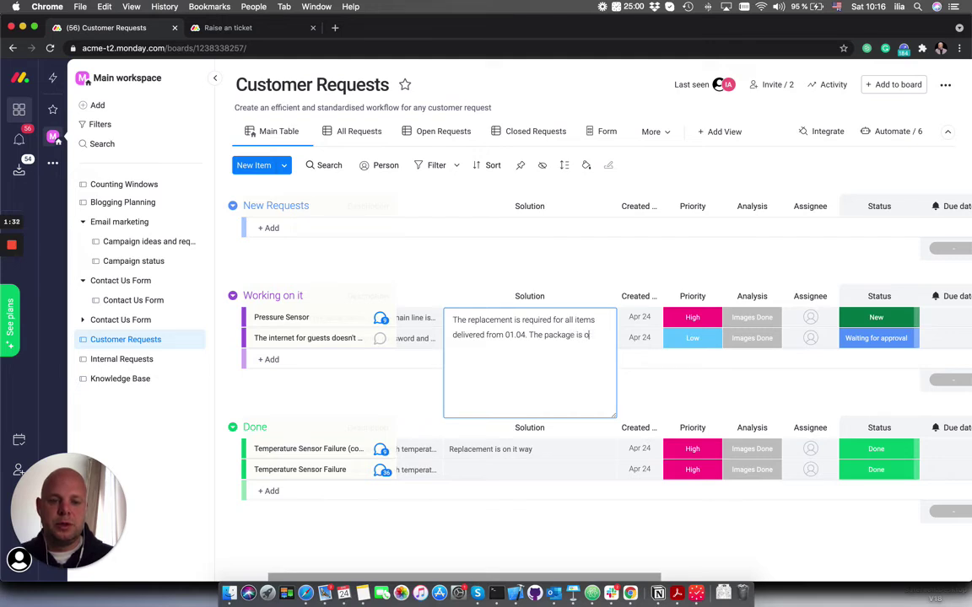
{"action": "type", "text": "n its way"}
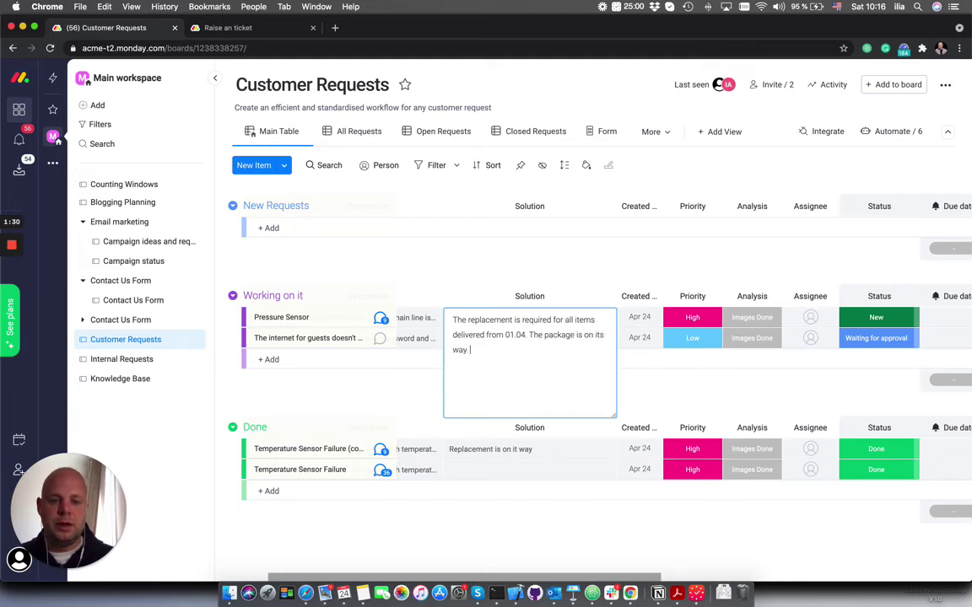
{"action": "type", "text": ". Vendor"}
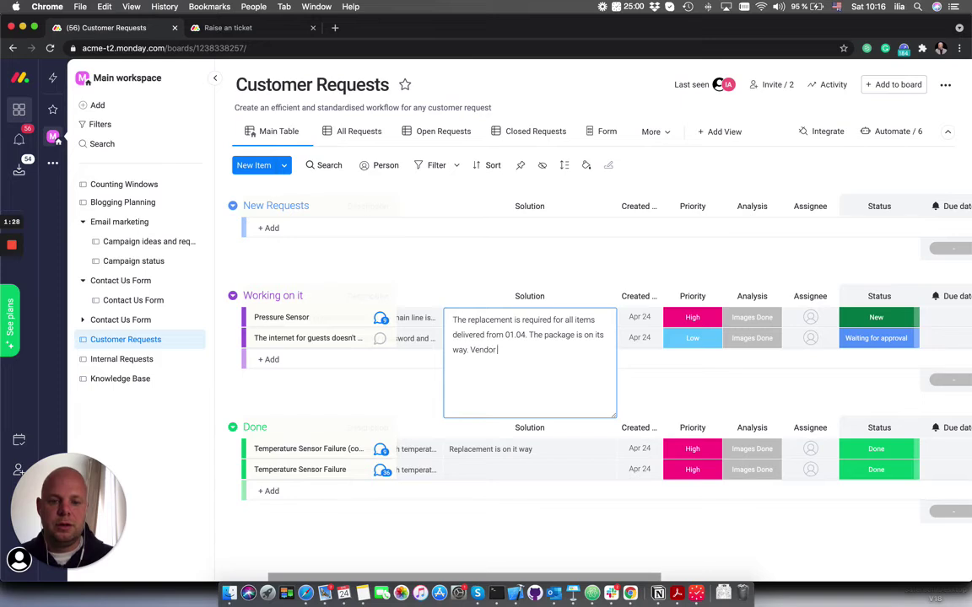
{"action": "type", "text": " malfunction."}
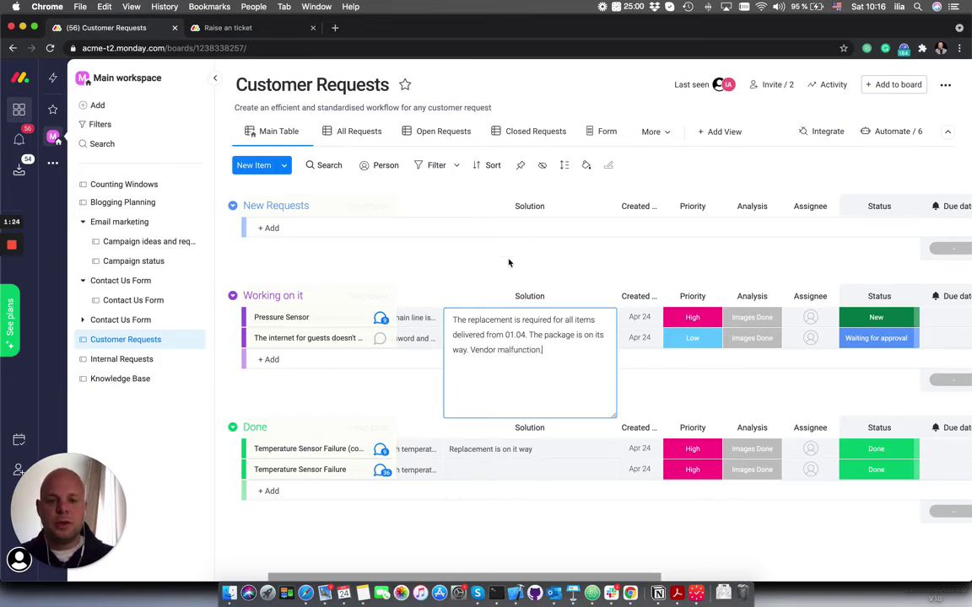
{"action": "left_click", "coordinate": [509, 261]}
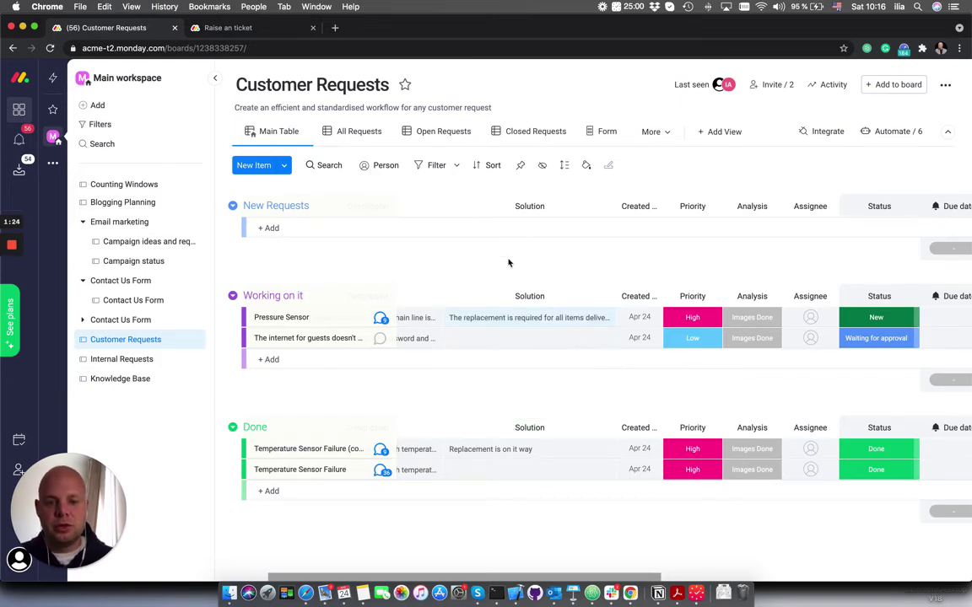
Set the Pressure Sensor ticket's Status to Done
{"action": "left_click", "coordinate": [888, 321]}
{"action": "left_click", "coordinate": [797, 437]}
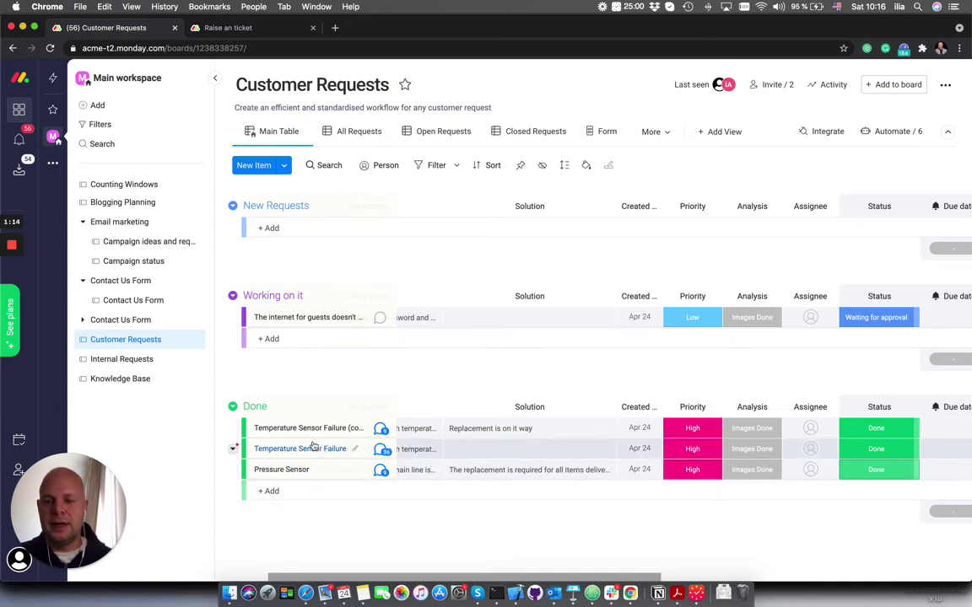
{"action": "left_click", "coordinate": [133, 378]}
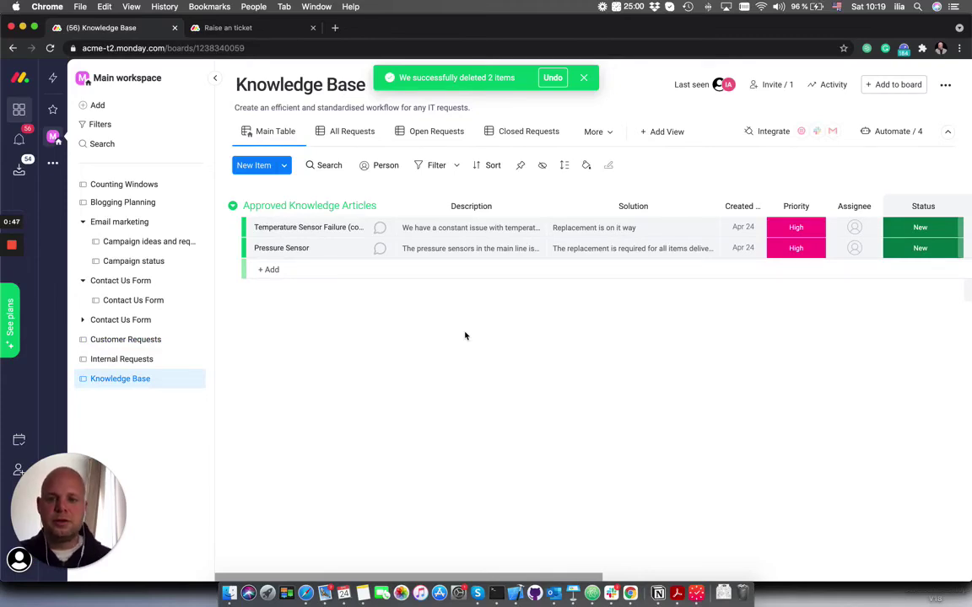
Scroll across the Knowledge Base table to check the copied Pressure Sensor article's columns
{"action": "scroll", "coordinate": [514, 327], "scroll_direction": "right", "scroll_amount": 2}
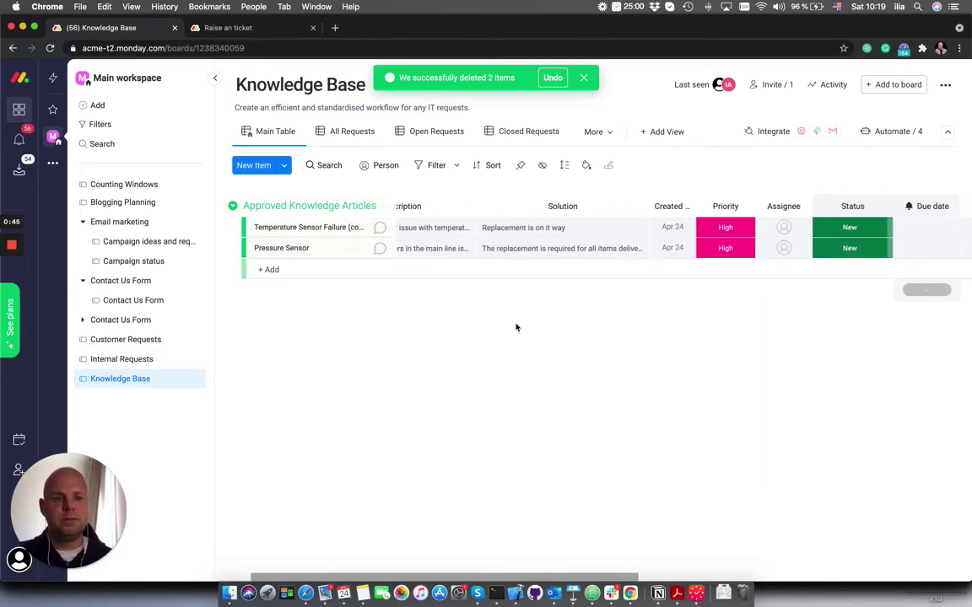
{"action": "scroll", "coordinate": [517, 328], "scroll_direction": "right", "scroll_amount": 5}
{"action": "scroll", "coordinate": [516, 327], "scroll_direction": "right", "scroll_amount": 10}
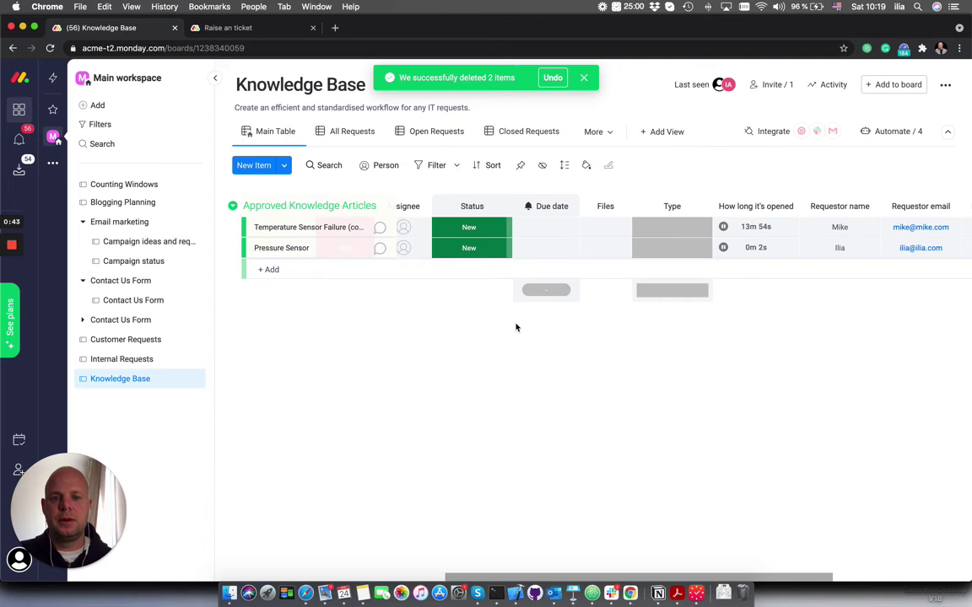